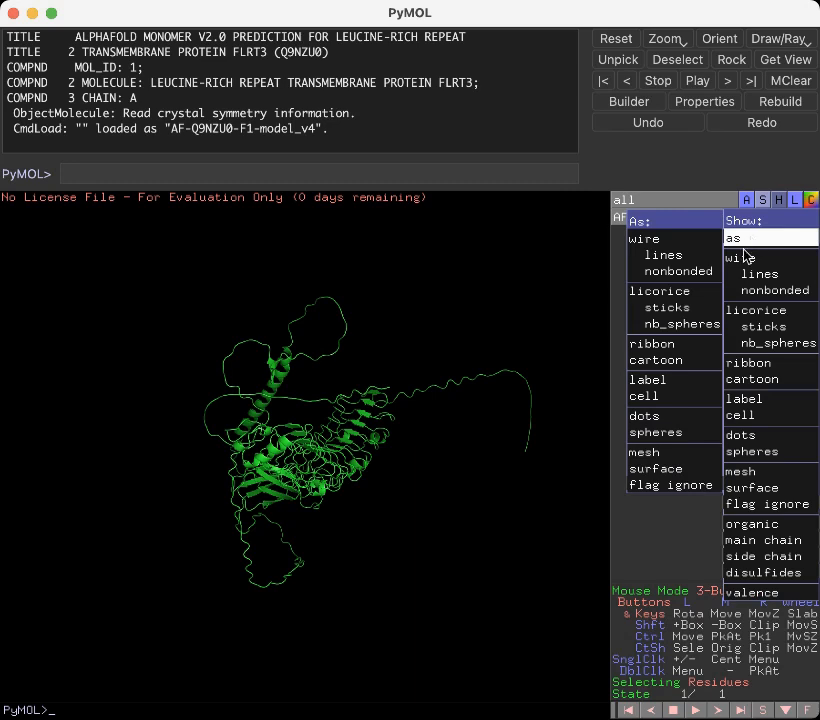
# - Display the AF-Q9NZU0-F1 model as a ribbon and add the cartoon representation
pyautogui.click(684, 346)
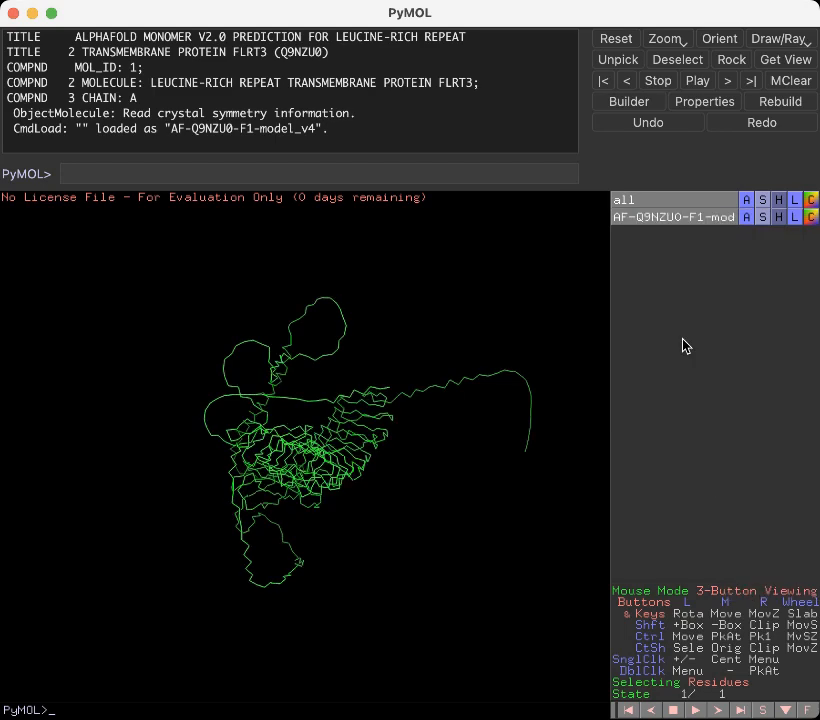
pyautogui.click(762, 216)
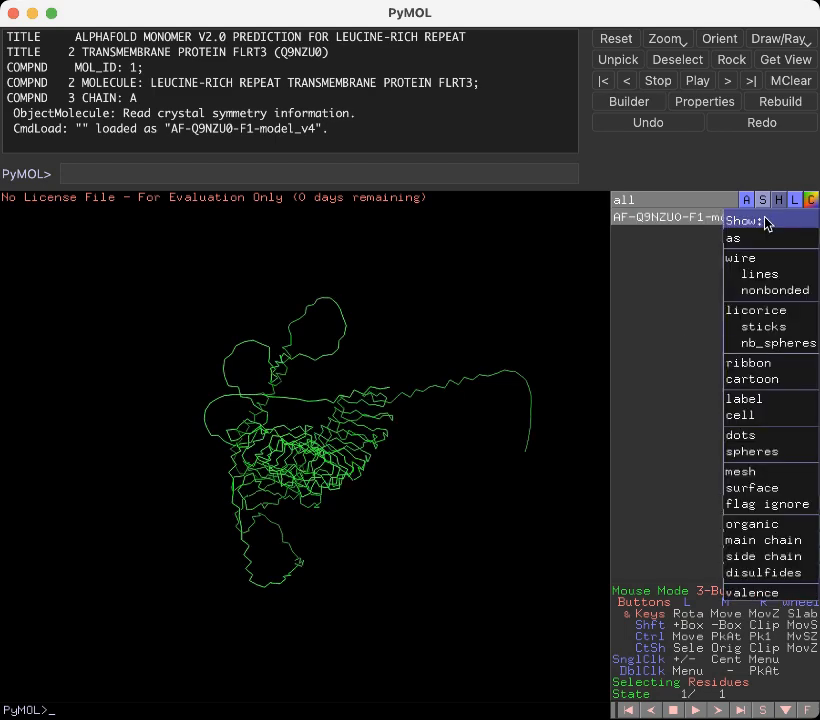
pyautogui.click(765, 387)
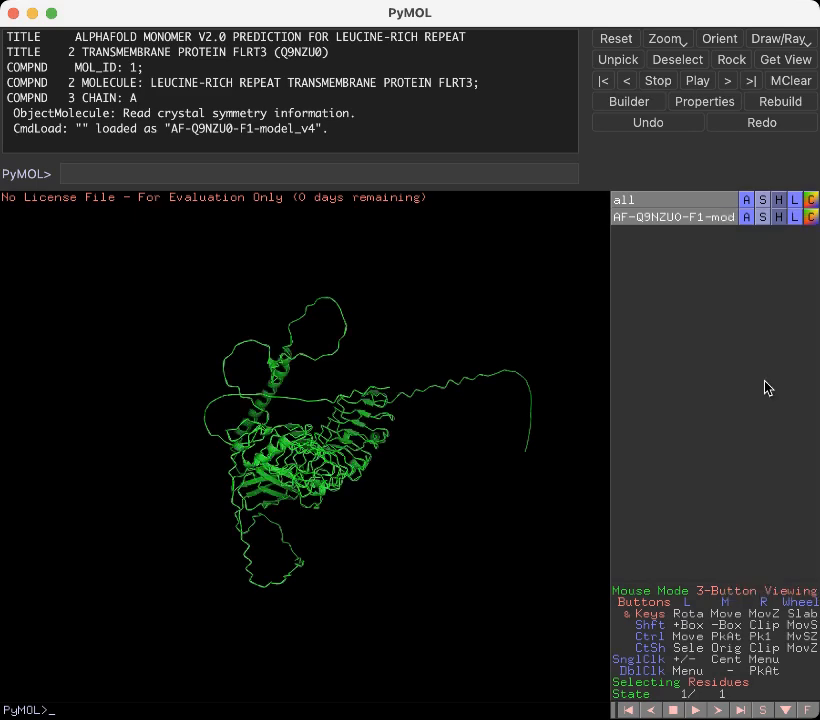
pyautogui.moveTo(163, 265); pyautogui.dragTo(262, 434)
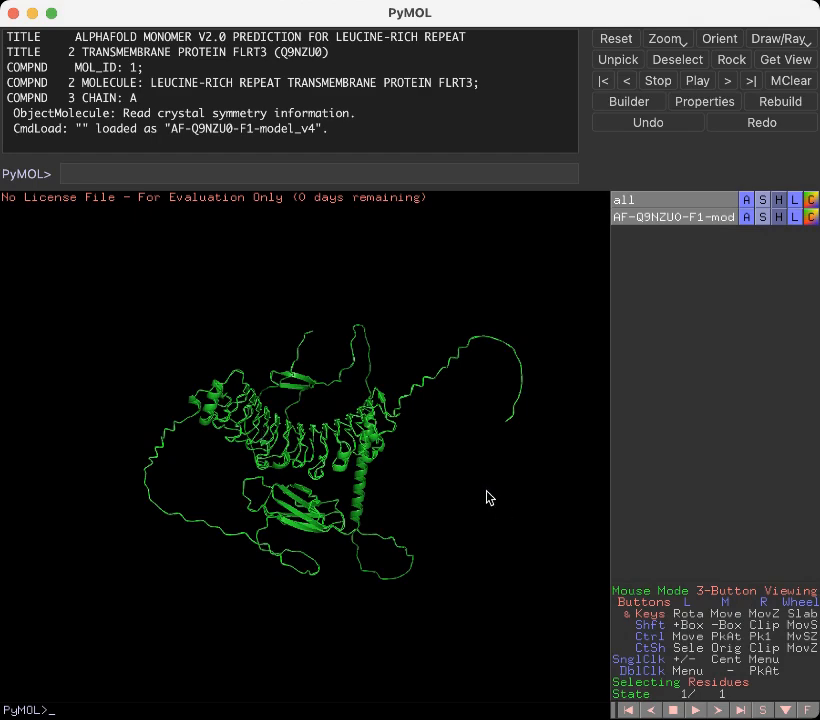
# - Show the amino acid sequence above the model and set the background to white
pyautogui.click(763, 712)
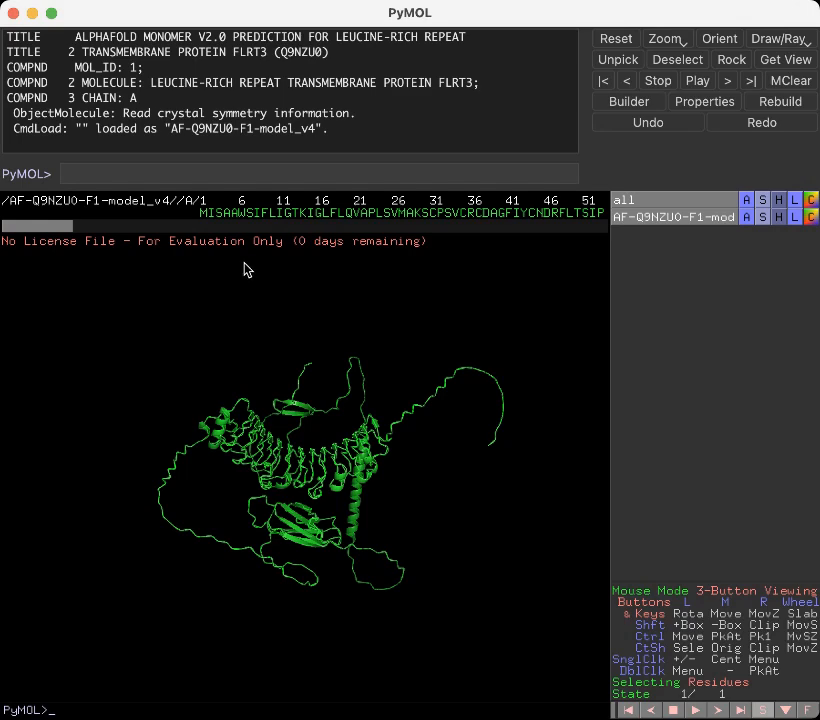
pyautogui.click(374, 317)
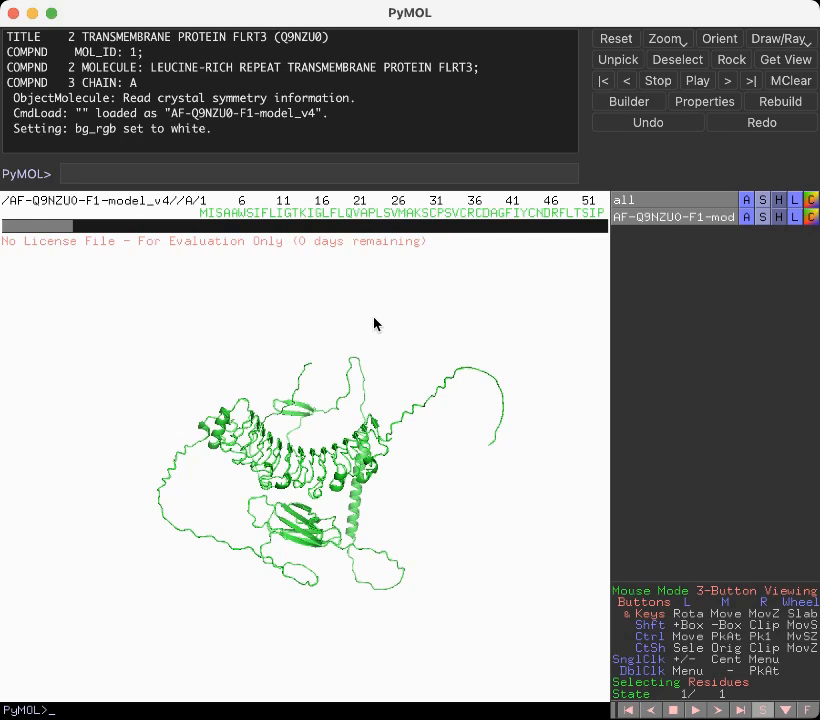
pyautogui.moveTo(284, 477); pyautogui.dragTo(246, 489)
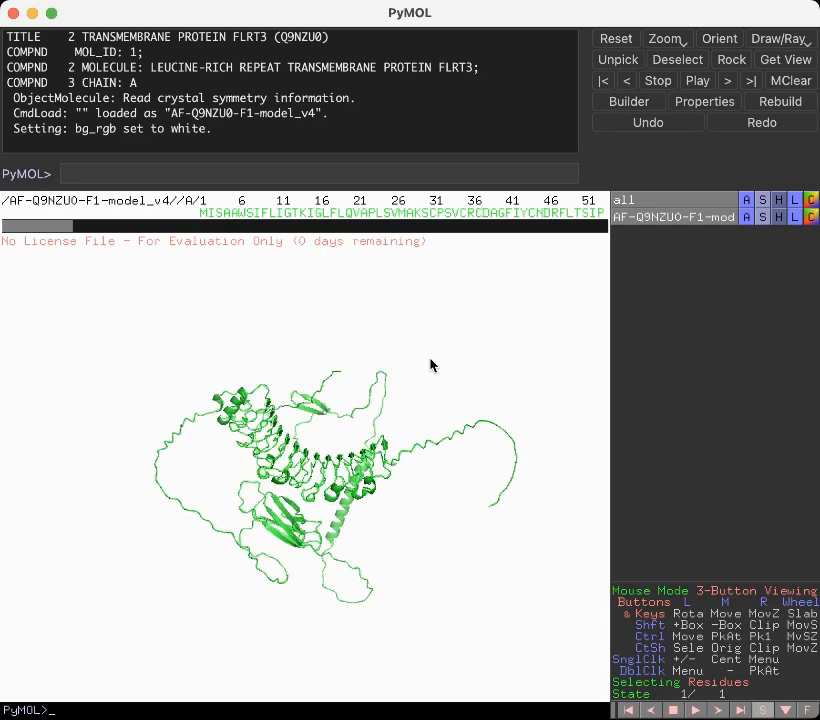
# - Add the surface representation to the AF-Q9NZU0-F1 model and inspect it from several angles
pyautogui.click(762, 217)
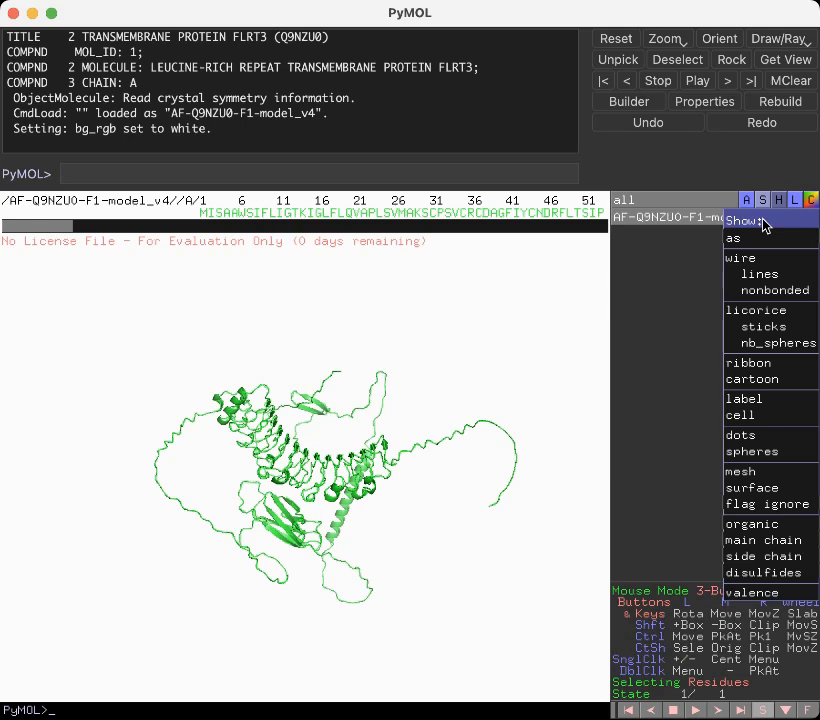
pyautogui.click(768, 487)
pyautogui.moveTo(293, 531)
pyautogui.mouseDown()
pyautogui.moveTo(296, 421)
pyautogui.moveTo(252, 441)
pyautogui.mouseUp()
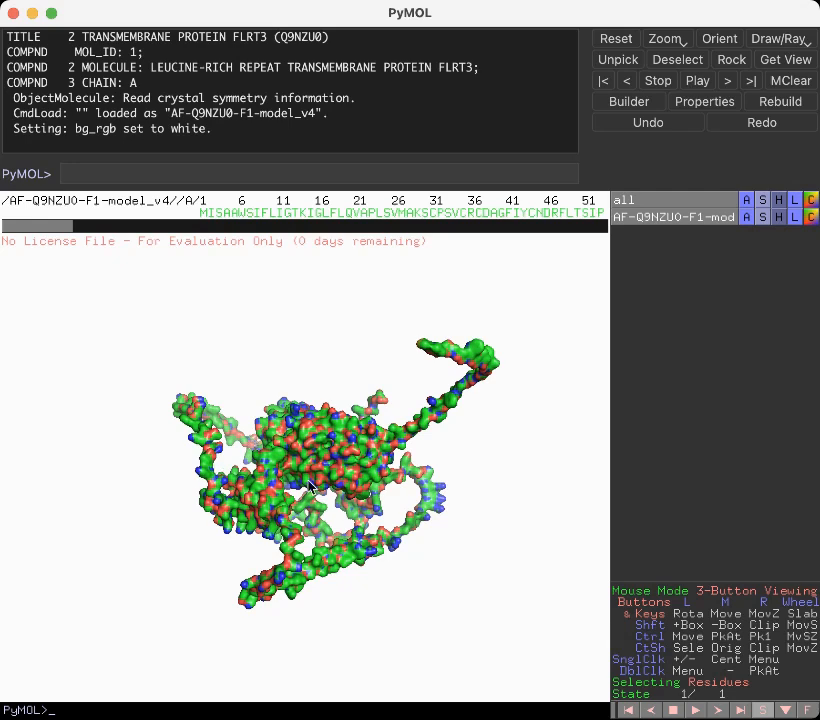
pyautogui.moveTo(216, 470); pyautogui.dragTo(312, 458)
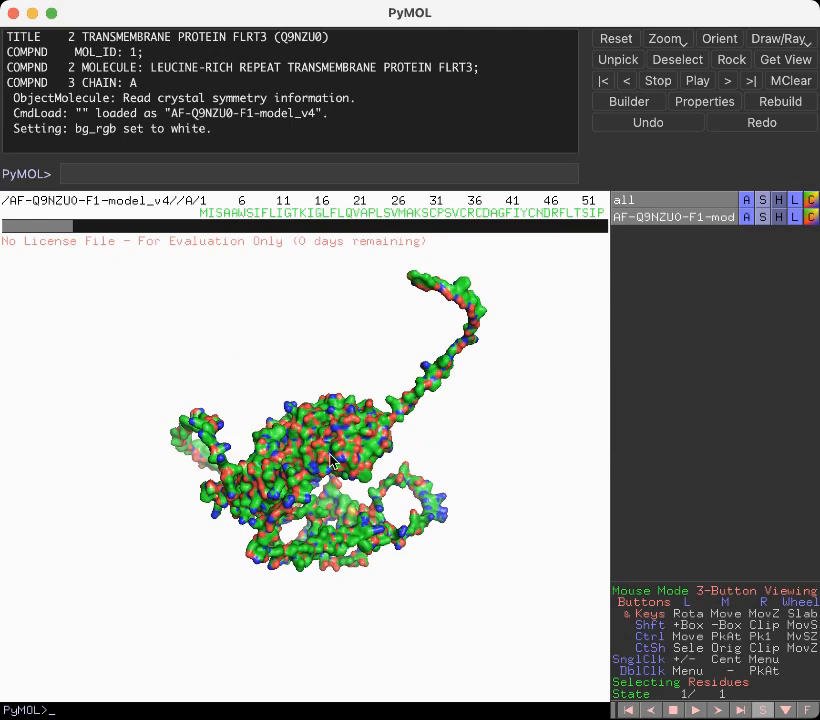
pyautogui.moveTo(313, 462); pyautogui.dragTo(325, 487)
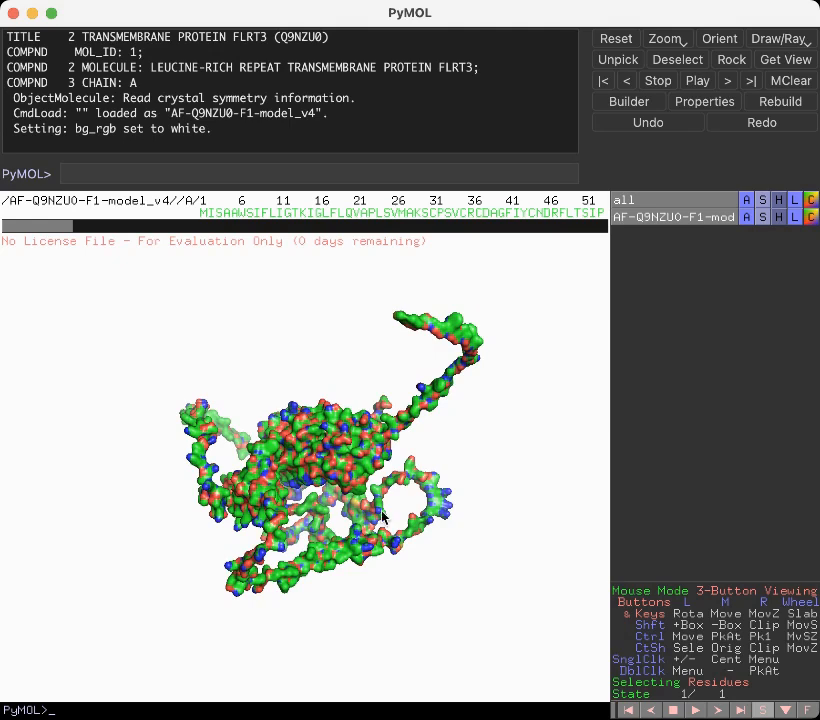
pyautogui.moveTo(383, 517); pyautogui.dragTo(320, 455)
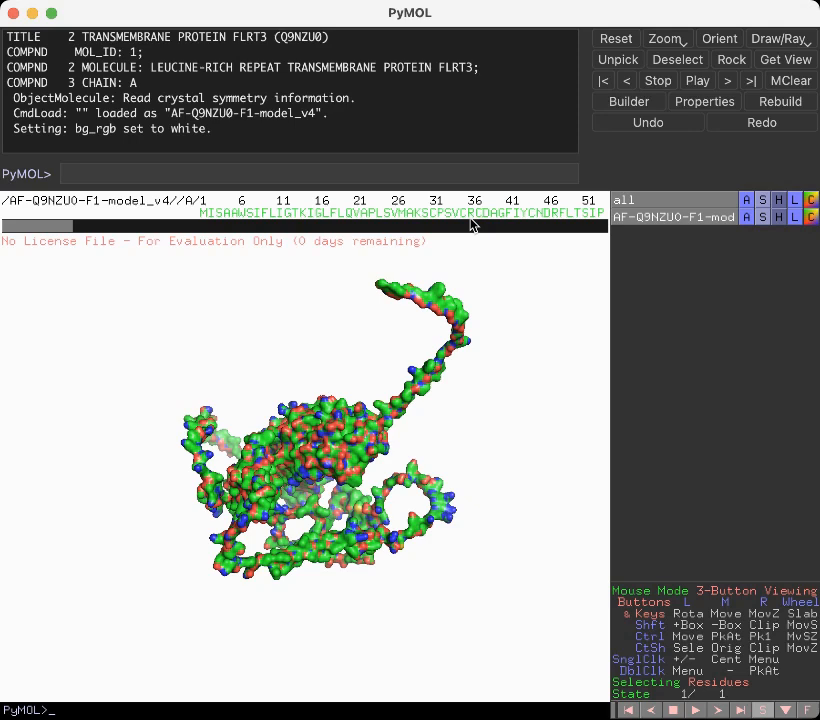
# - Set the surface transparency to 80% and the surface color to gray80
pyautogui.click(674, 321)
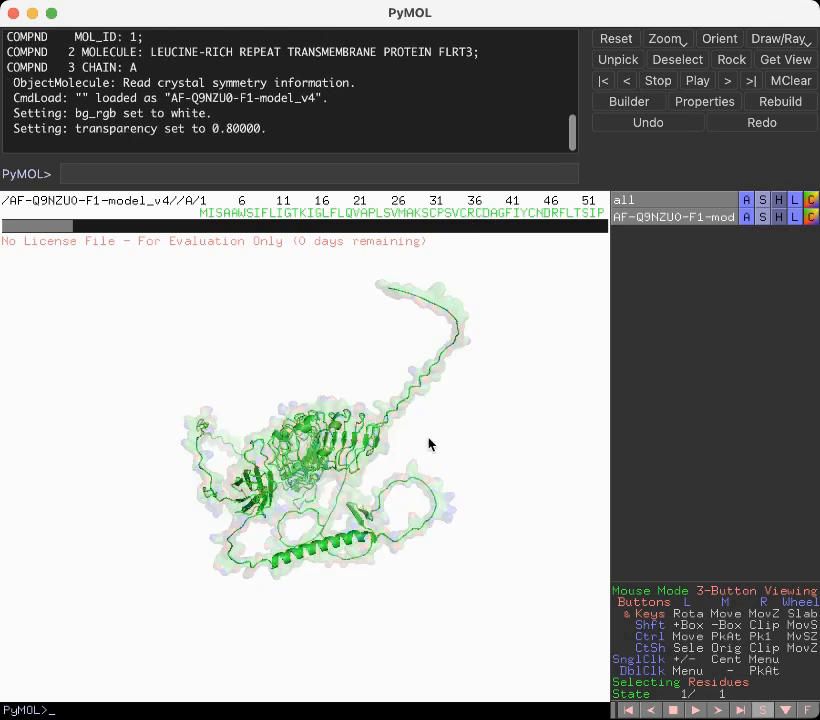
pyautogui.moveTo(428, 437); pyautogui.dragTo(293, 372)
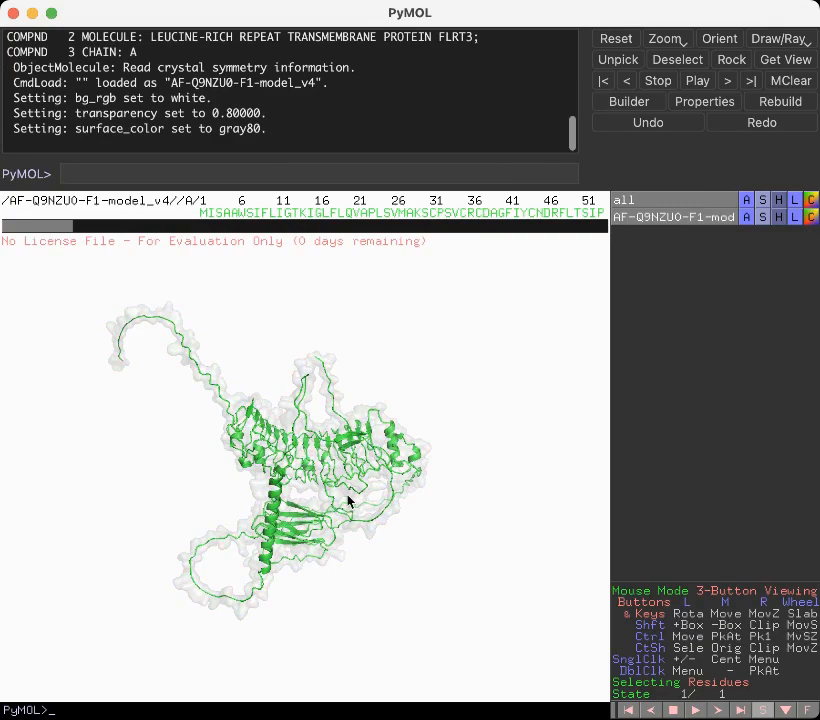
# - Color the AF-Q9NZU0-F1 model red
pyautogui.moveTo(333, 463); pyautogui.dragTo(272, 460)
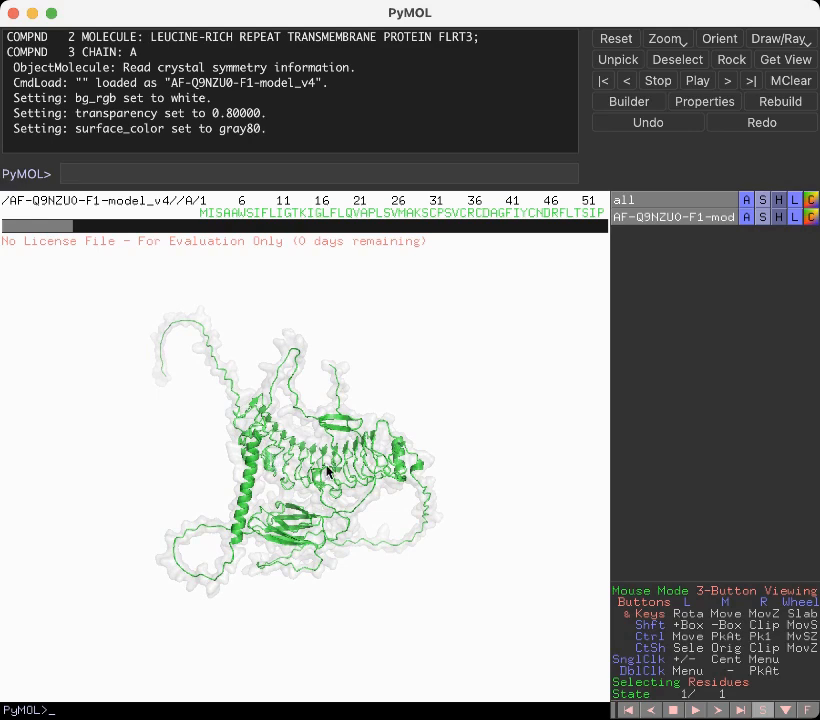
pyautogui.scroll(5, 329, 470)
pyautogui.scroll(-2, 329, 470)
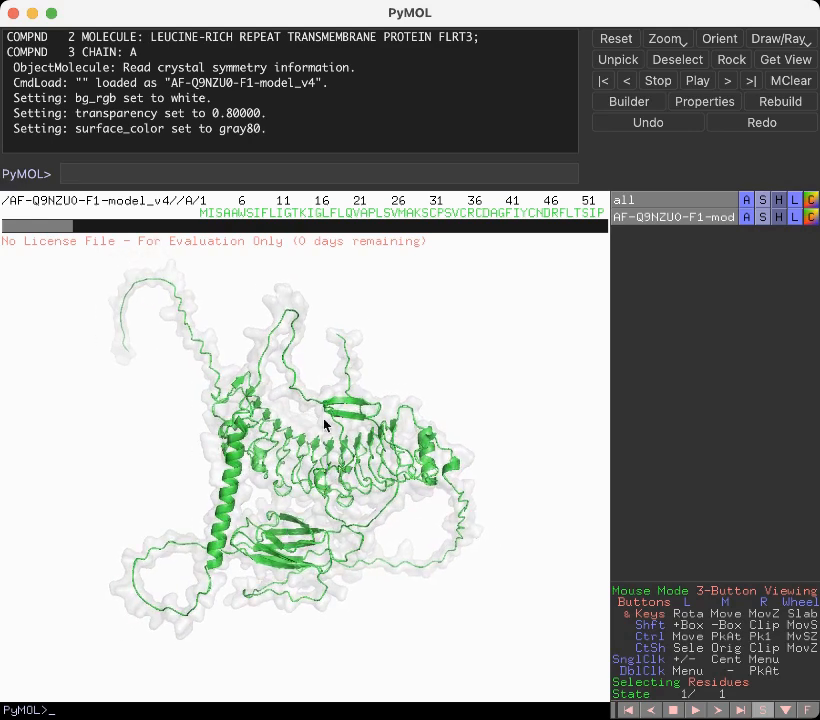
pyautogui.click(811, 216)
pyautogui.moveTo(768, 366)
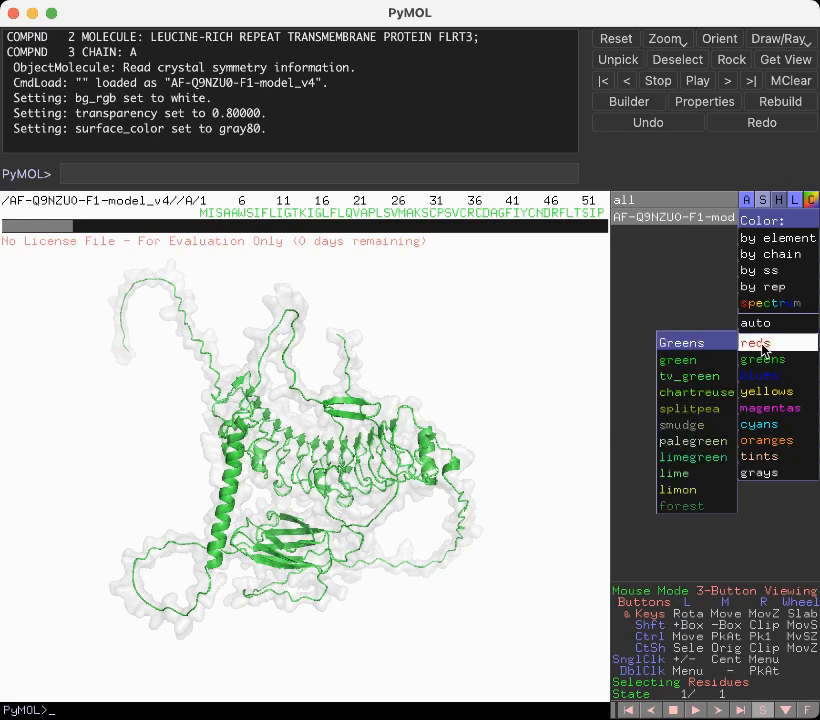
pyautogui.click(688, 348)
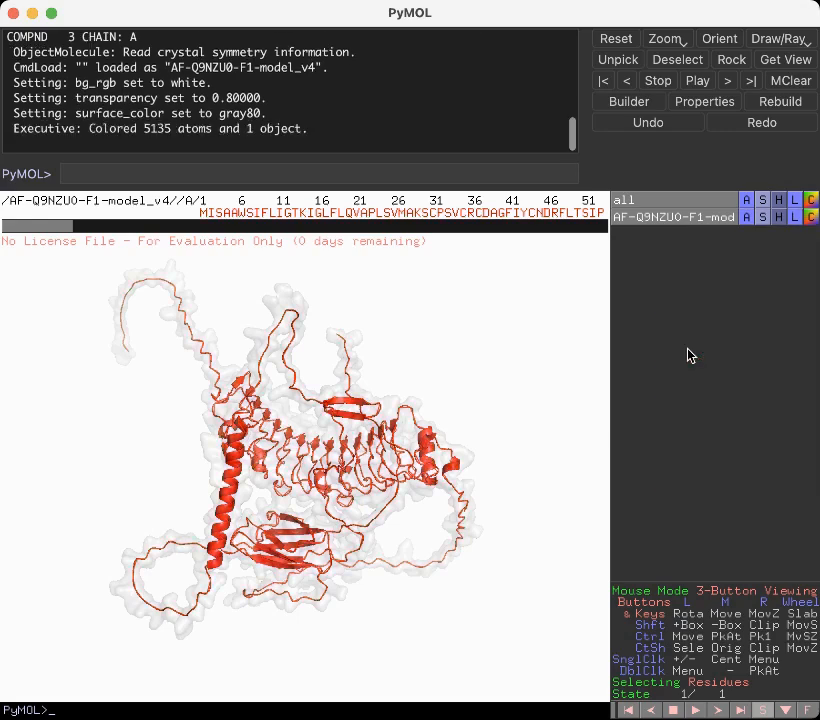
# - Switch the color space to CMYK with the command "space cmyk"
pyautogui.moveTo(330, 439)
pyautogui.mouseDown()
pyautogui.moveTo(325, 404)
pyautogui.moveTo(321, 436)
pyautogui.mouseUp()
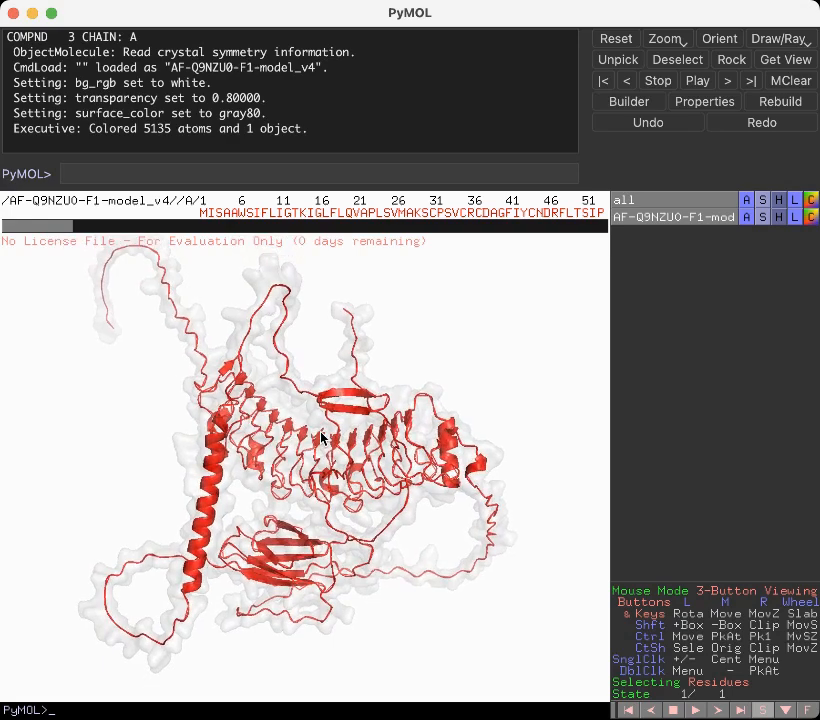
pyautogui.scroll(-3, 322, 438)
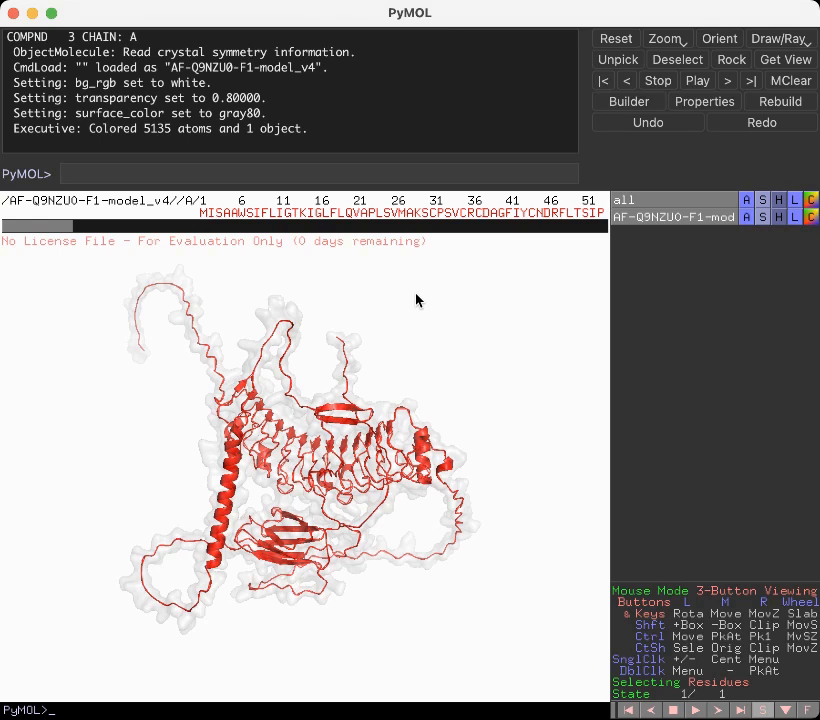
pyautogui.write('space cmyk')
pyautogui.press('Return')
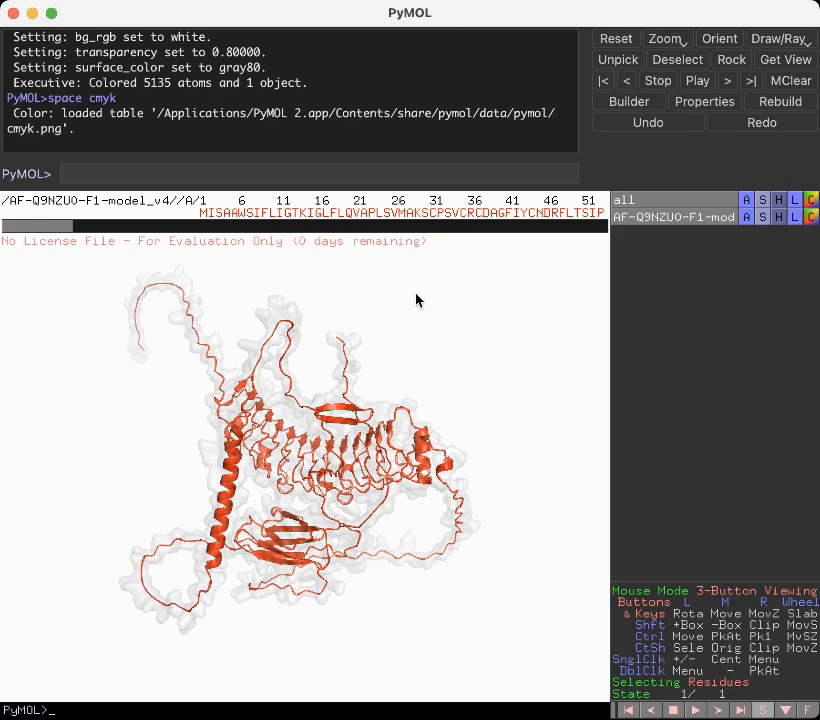
# - Examine the cartoon helices, sheets and transparent surface close up and at a distance to judge the rendering
pyautogui.scroll(5, 372, 351)
pyautogui.scroll(-5, 372, 351)
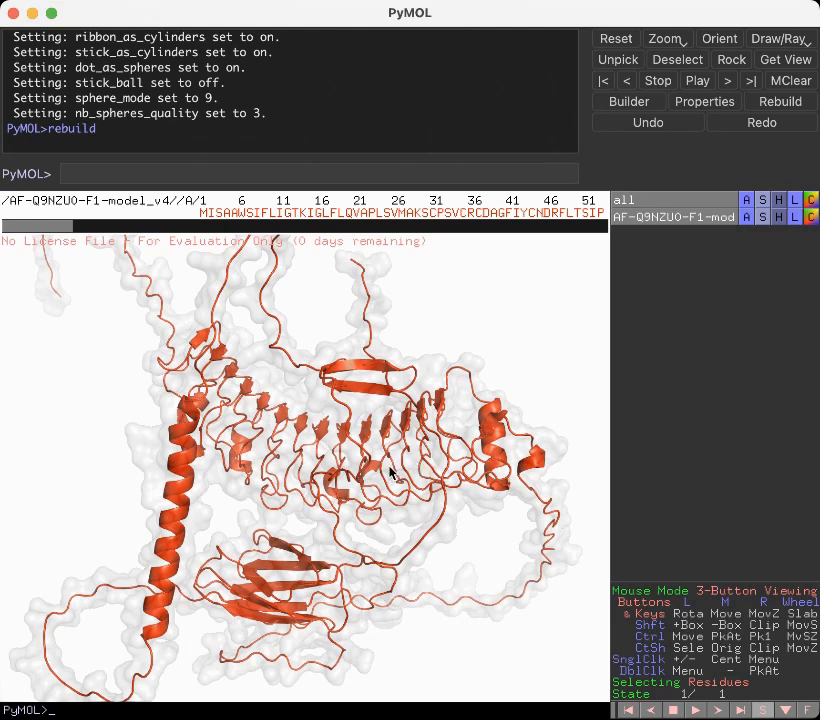
pyautogui.scroll(-4, 367, 459)
pyautogui.scroll(2, 367, 459)
pyautogui.scroll(1, 367, 459)
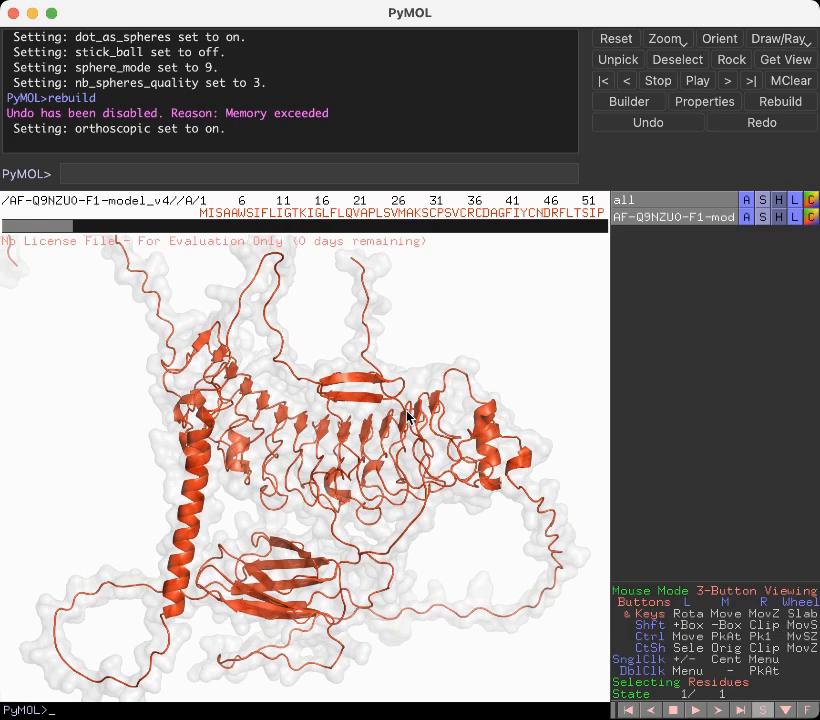
pyautogui.scroll(5, 405, 428)
pyautogui.scroll(-5, 405, 428)
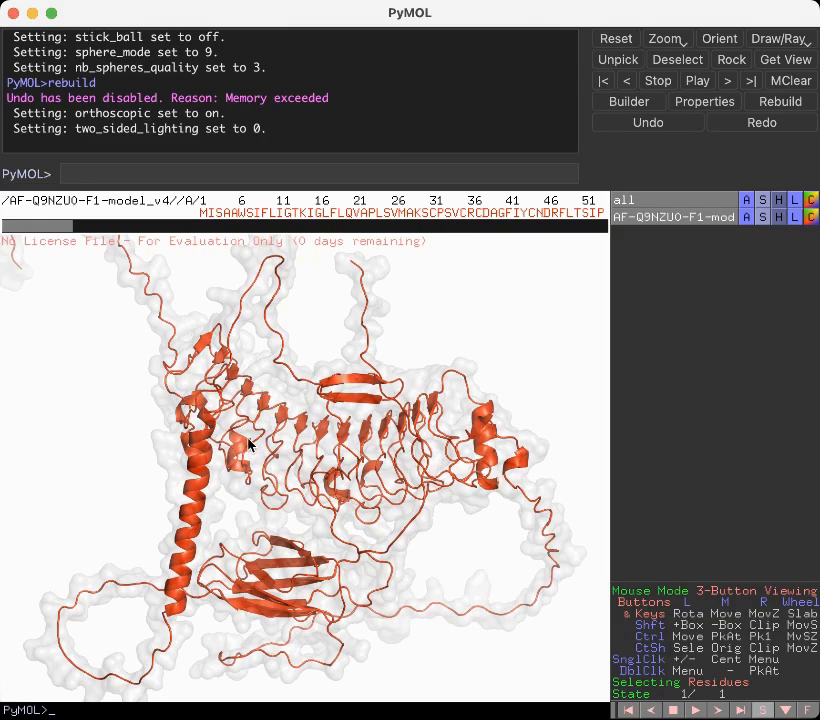
pyautogui.scroll(5, 330, 418)
pyautogui.scroll(-8, 330, 422)
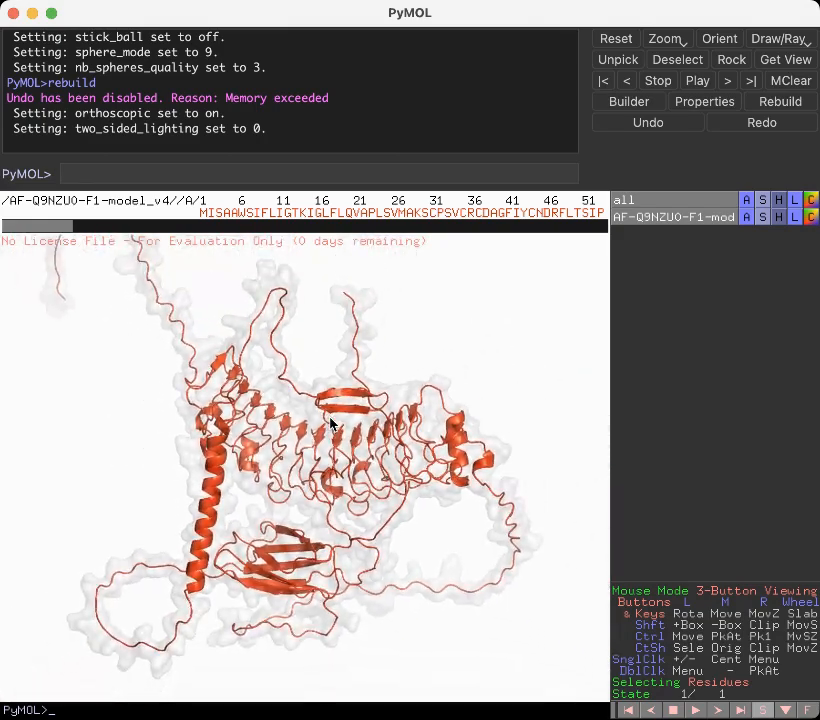